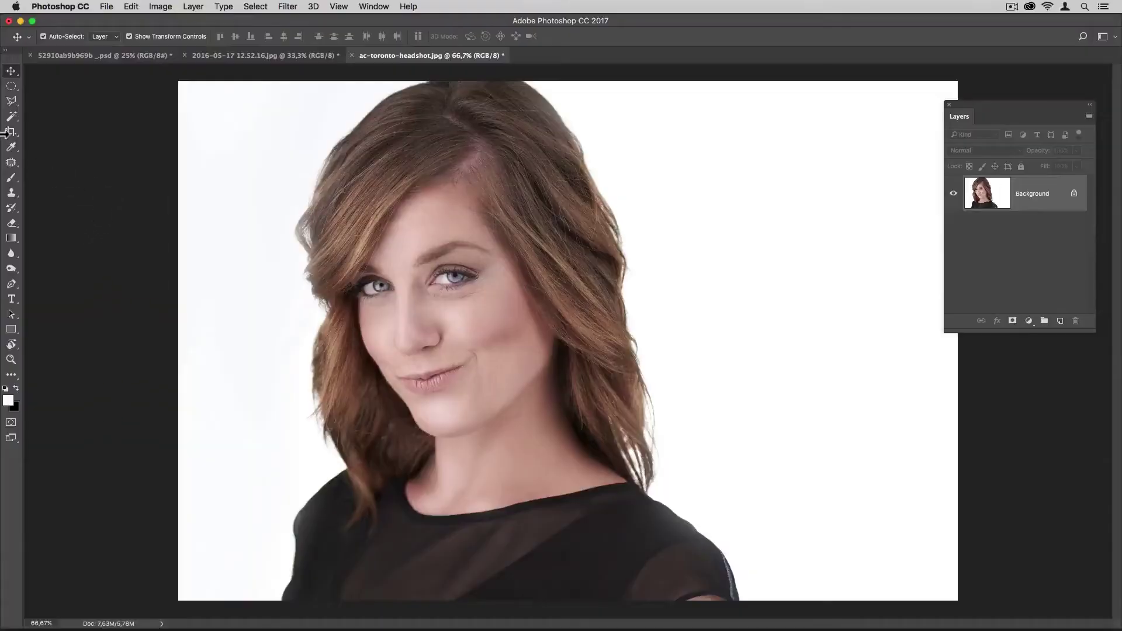
# Step: Select the Crop Tool so a crop border surrounds the whole headshot photo
pyautogui.click(11, 133)
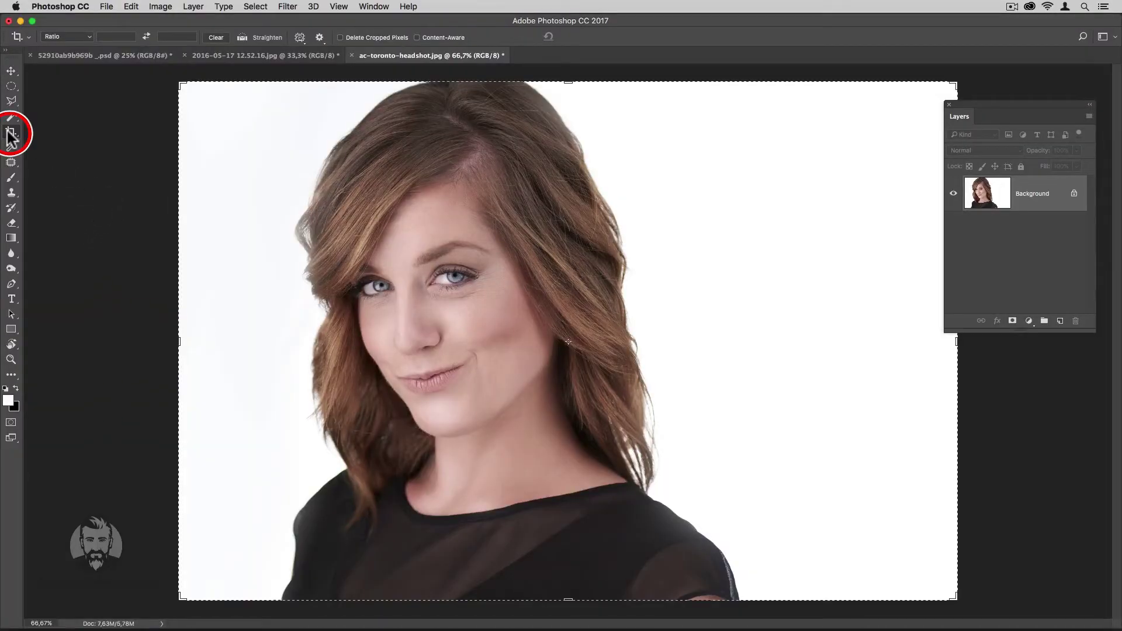
# Step: Reset the Crop Tool, turn off Delete Cropped Pixels, and choose the 1:1 (Square) ratio
pyautogui.rightClick(18, 37)
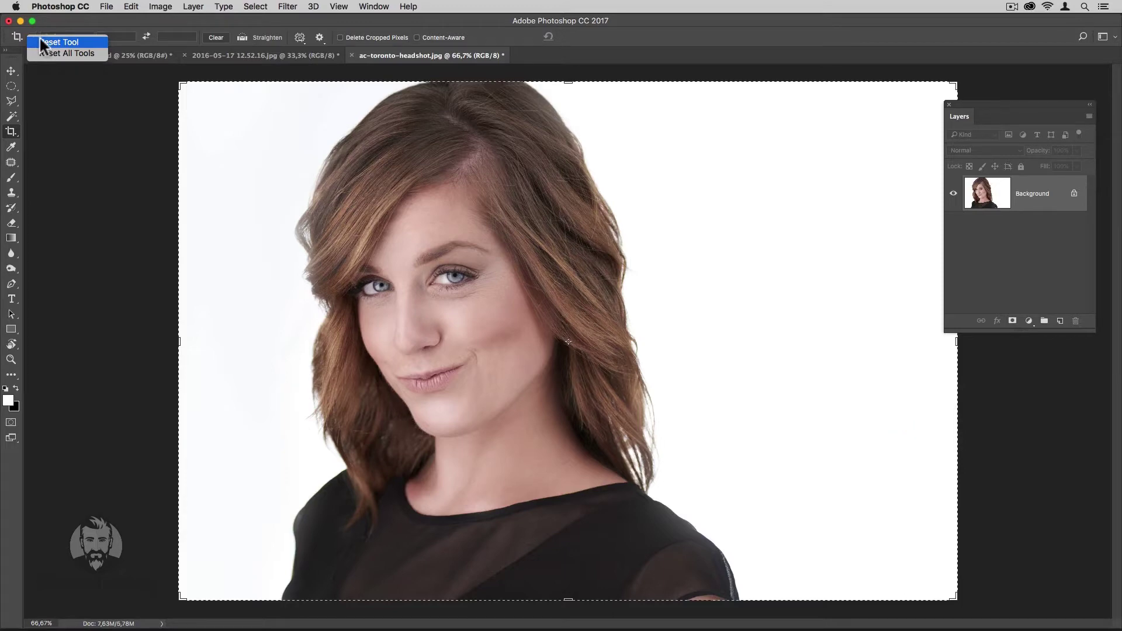
pyautogui.click(46, 40)
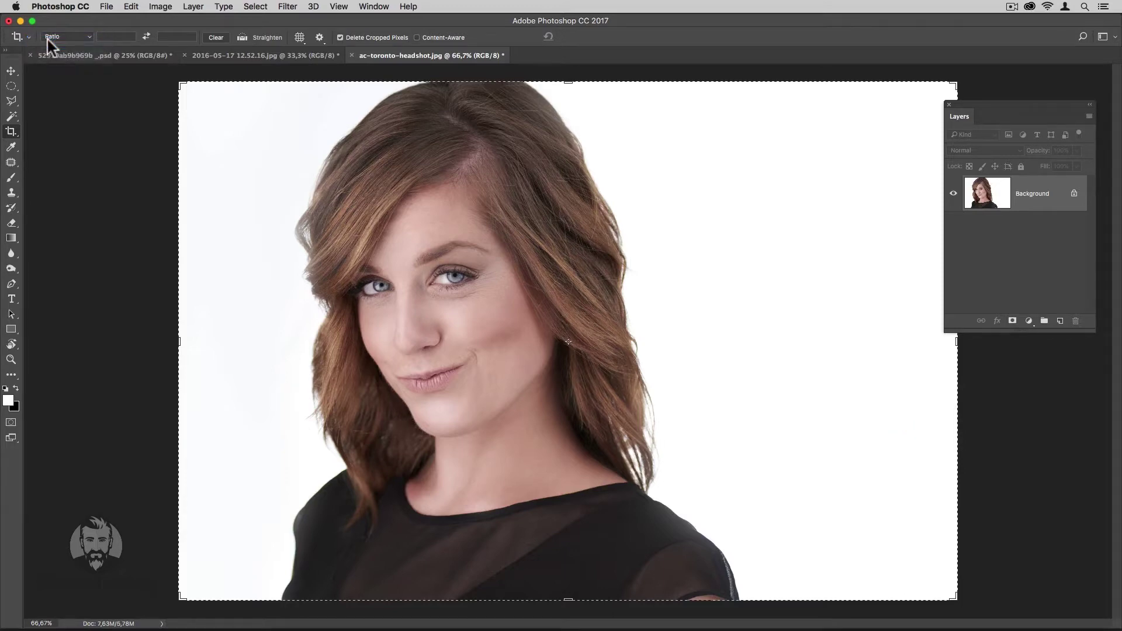
pyautogui.click(340, 38)
pyautogui.click(88, 38)
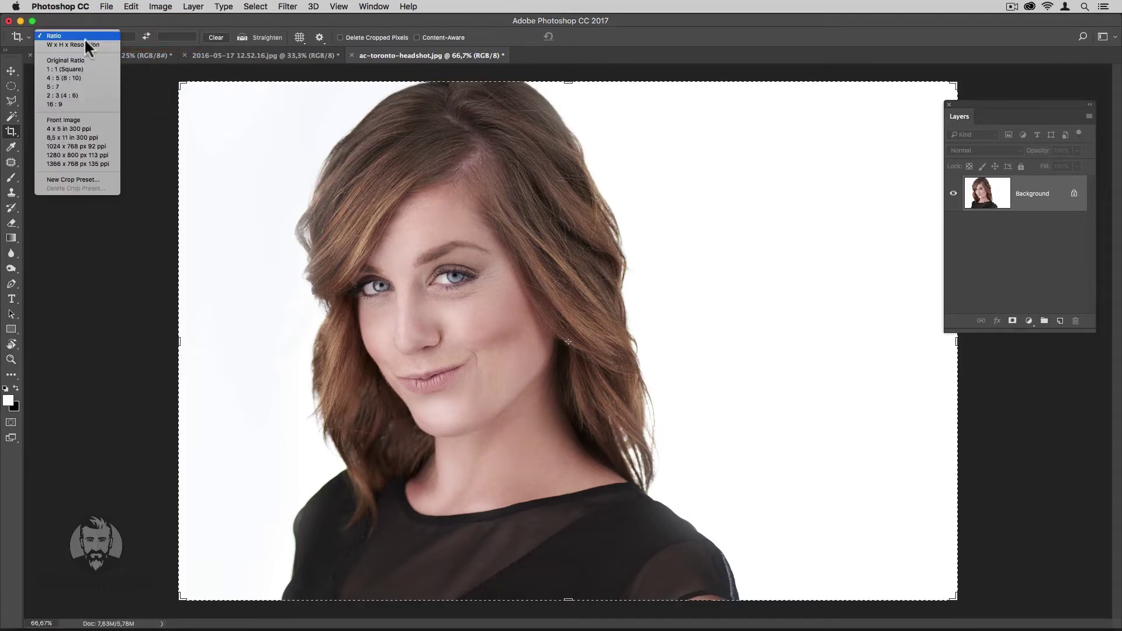
pyautogui.click(66, 69)
# Step: Centre the woman in the crop and set the ratio fields to 3 by 4cm
pyautogui.moveTo(555, 293); pyautogui.dragTo(612, 293)
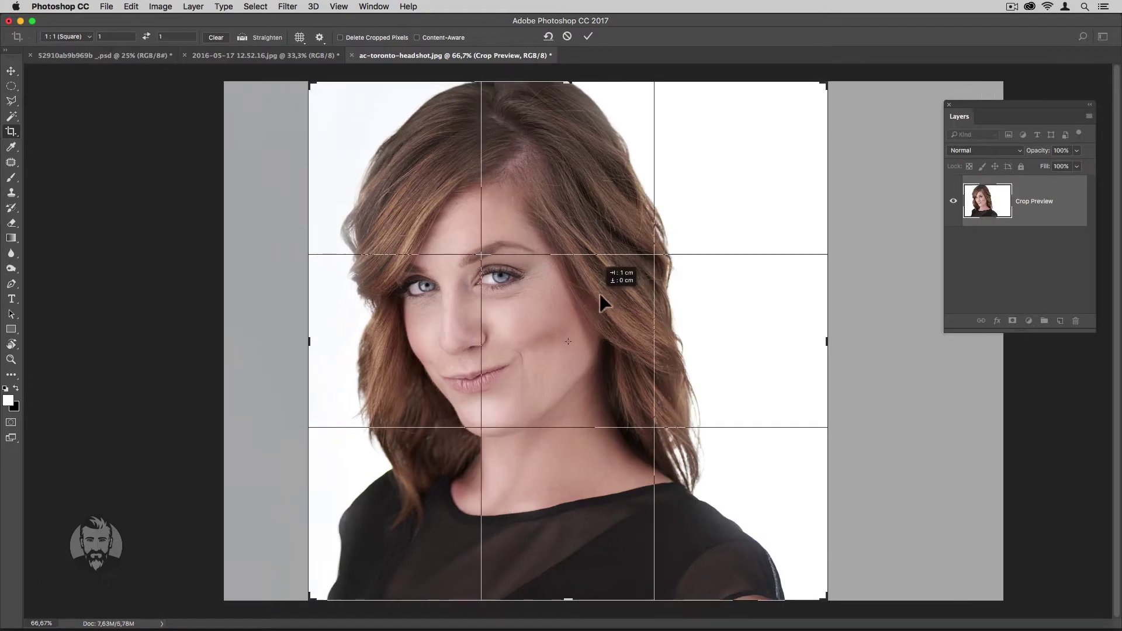
pyautogui.click(93, 36)
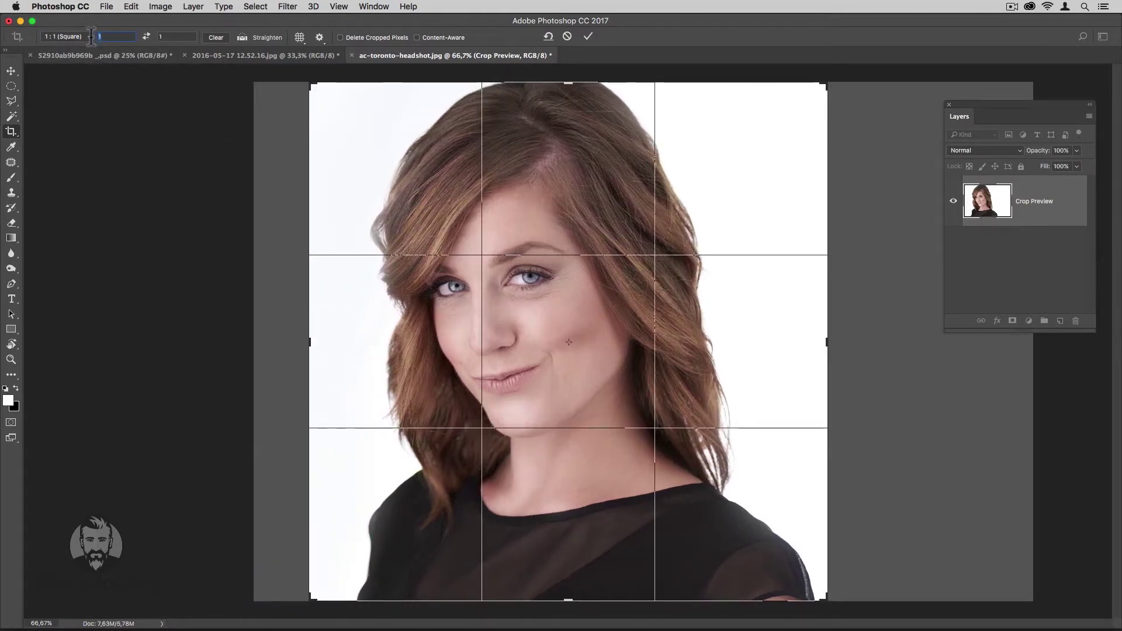
pyautogui.write('3cm')
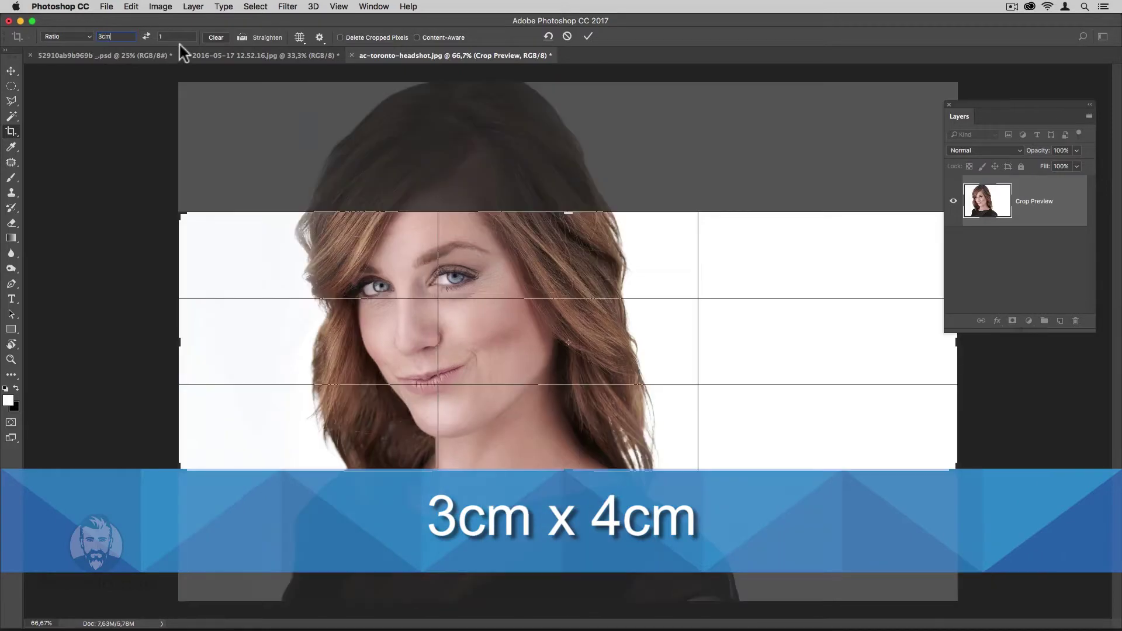
pyautogui.click(182, 37)
pyautogui.doubleClick(182, 36)
pyautogui.write('4cm')
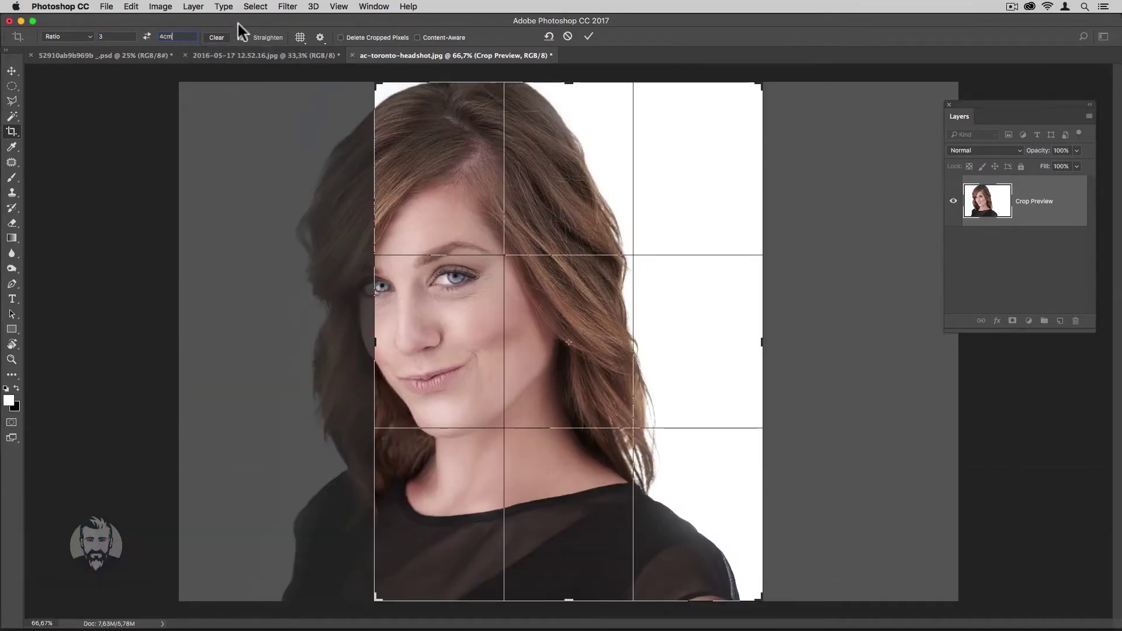
# Step: Frame the woman in the 3:4 crop, commit it, and bring up the suitcase photo
pyautogui.moveTo(624, 279); pyautogui.dragTo(704, 270)
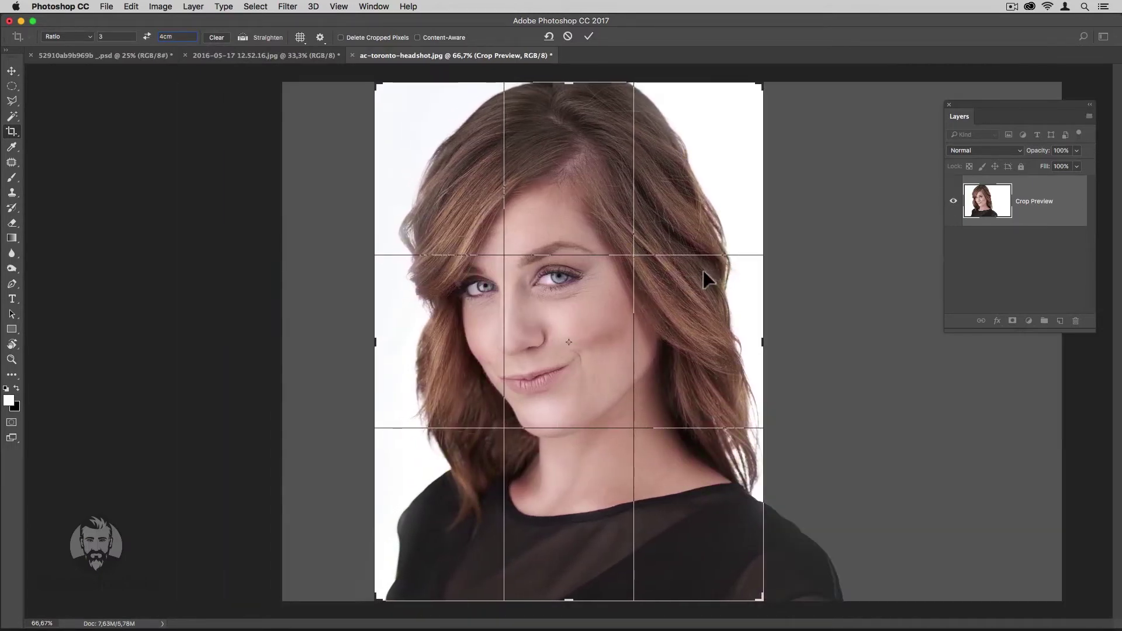
pyautogui.click(590, 37)
pyautogui.click(253, 54)
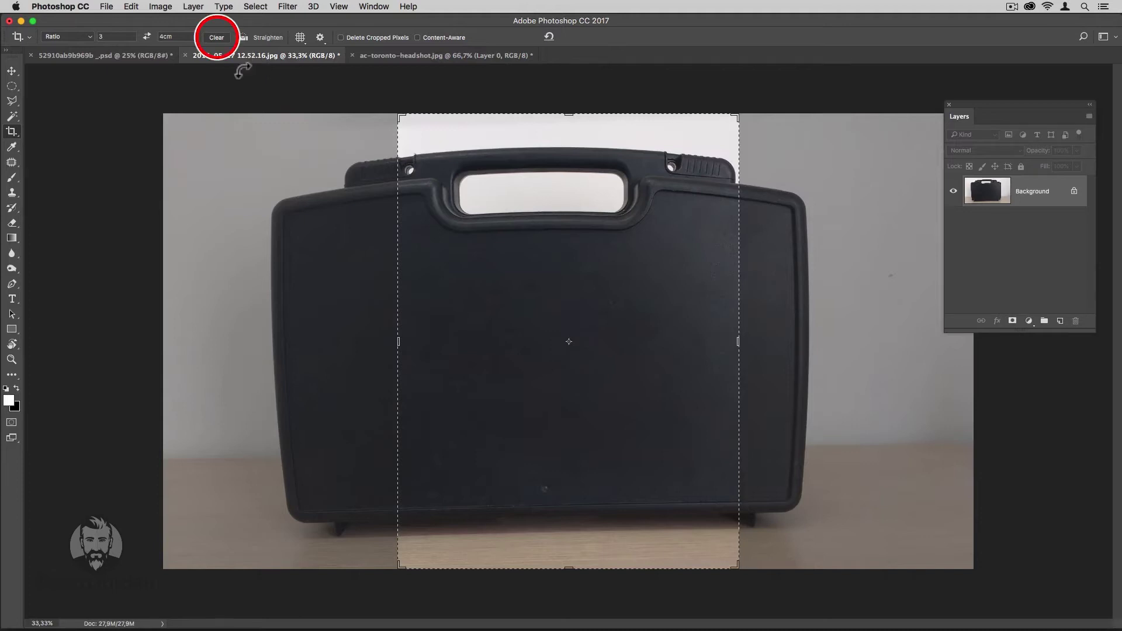
# Step: Clear the fixed crop ratio and extend the crop's left and right edges outward
pyautogui.click(215, 37)
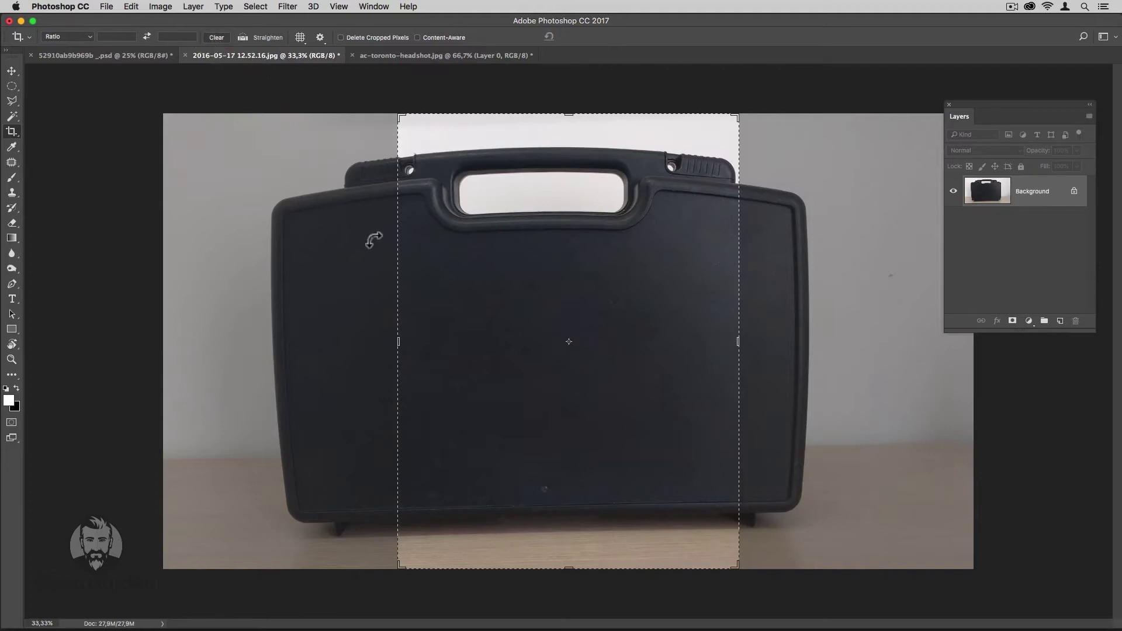
pyautogui.moveTo(398, 341); pyautogui.dragTo(286, 333)
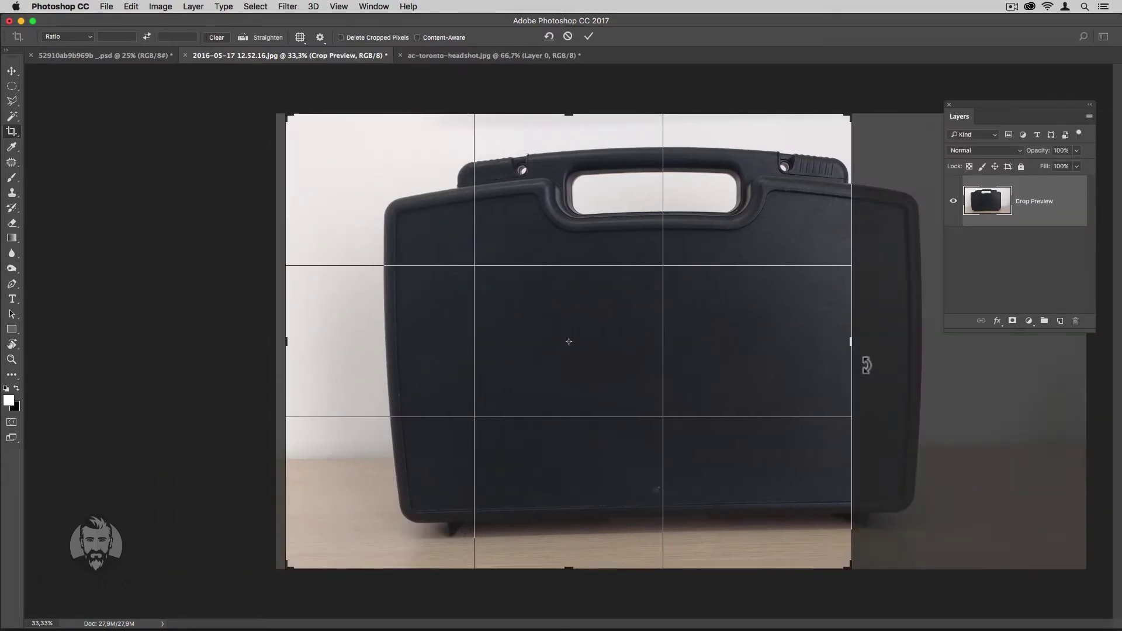
pyautogui.moveTo(850, 344); pyautogui.dragTo(949, 364)
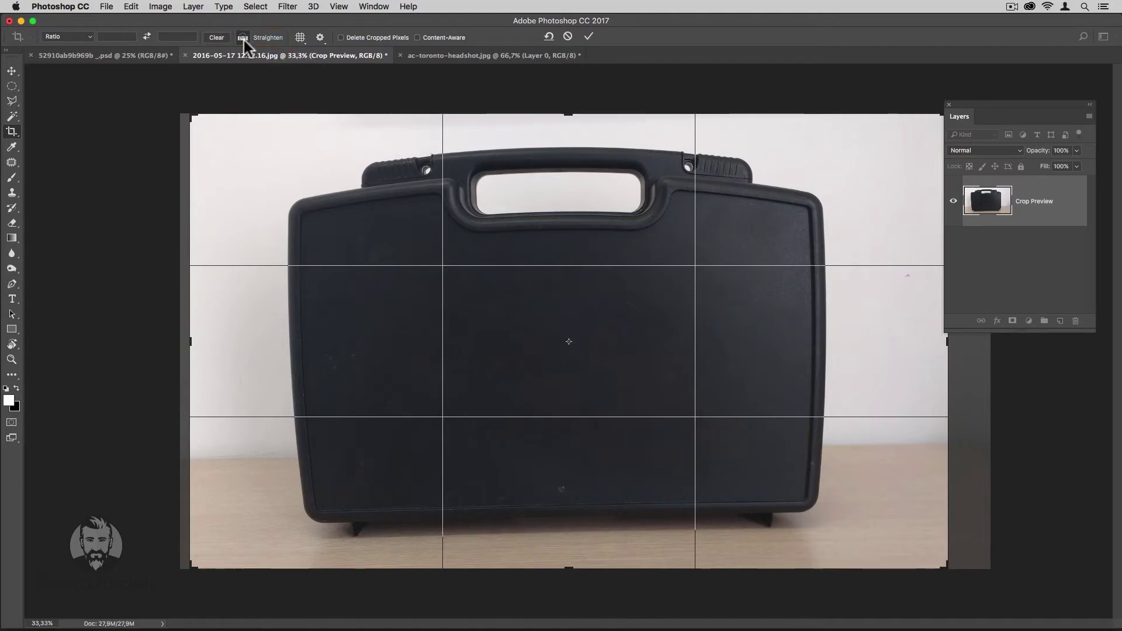
# Step: Straighten the photo along the suitcase's bottom edge and commit the crop
pyautogui.click(243, 39)
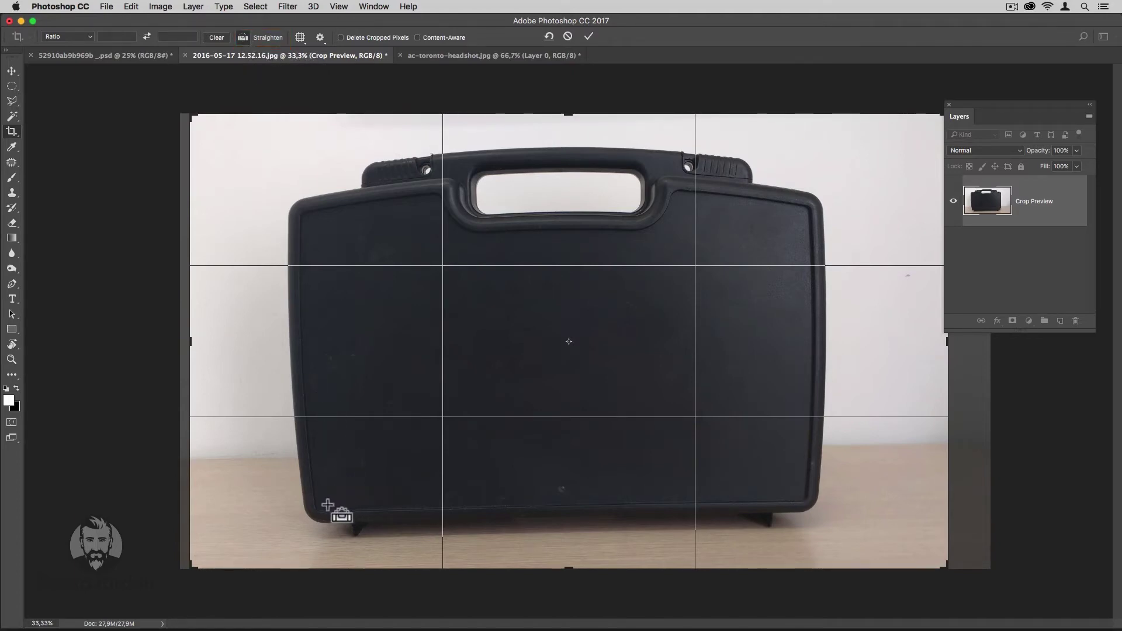
pyautogui.moveTo(323, 510)
pyautogui.mouseDown()
pyautogui.moveTo(515, 527)
pyautogui.moveTo(799, 501)
pyautogui.mouseUp()
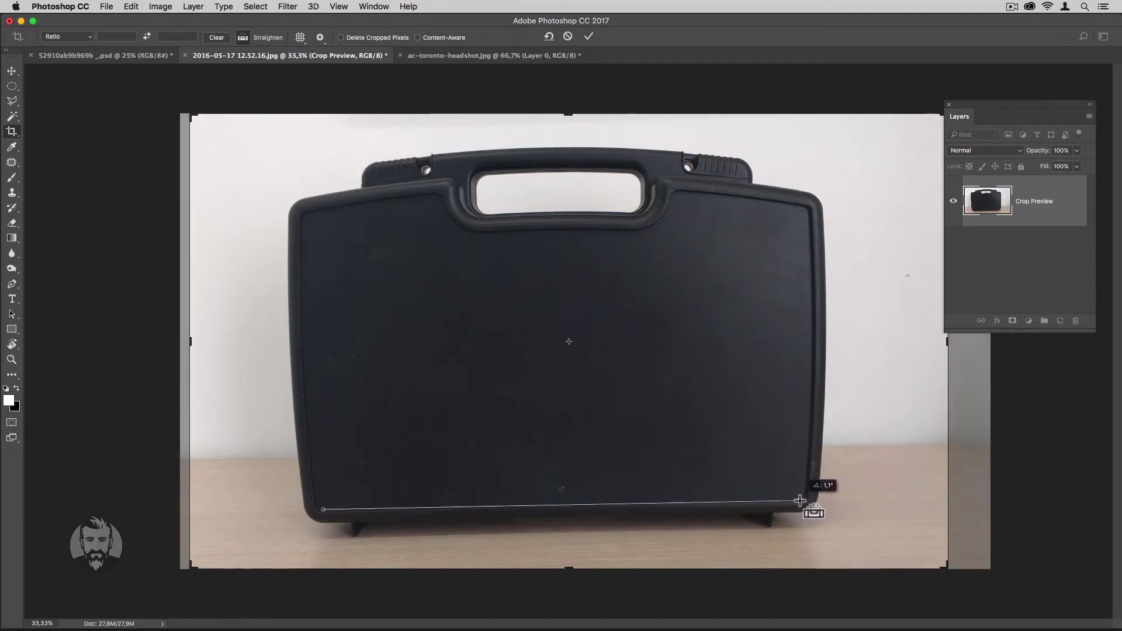
pyautogui.moveTo(798, 501); pyautogui.dragTo(796, 501)
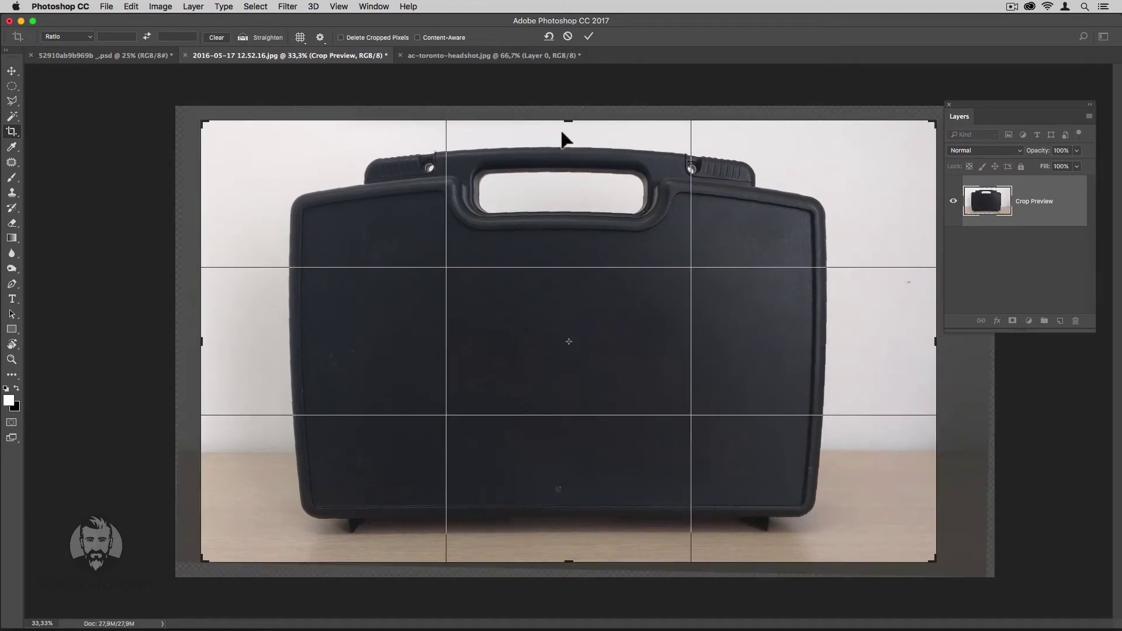
pyautogui.click(588, 36)
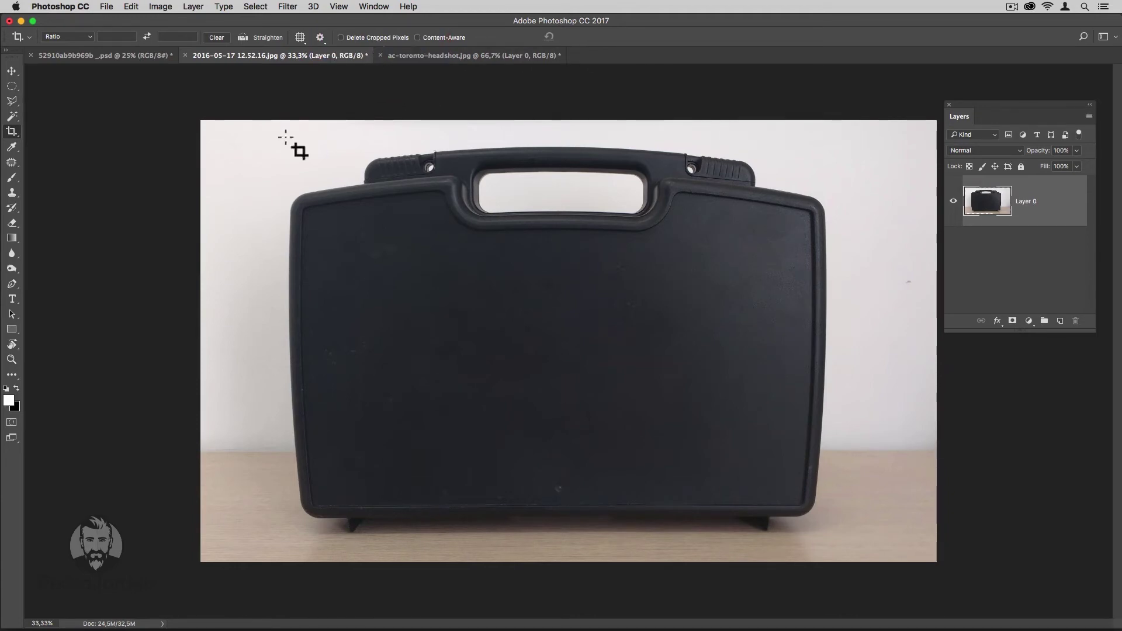
# Step: Widen a new suitcase crop slightly past both sides, apply it, and switch to the sprinter document
pyautogui.click(218, 281)
pyautogui.moveTo(198, 336); pyautogui.dragTo(186, 337)
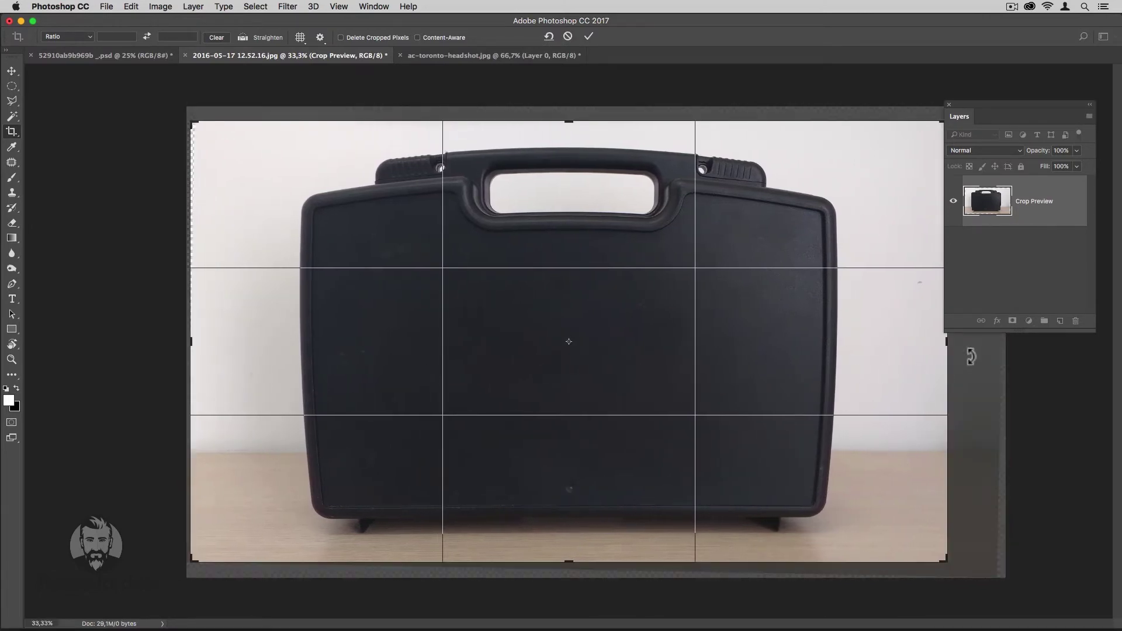
pyautogui.moveTo(942, 343); pyautogui.dragTo(952, 343)
pyautogui.click(589, 39)
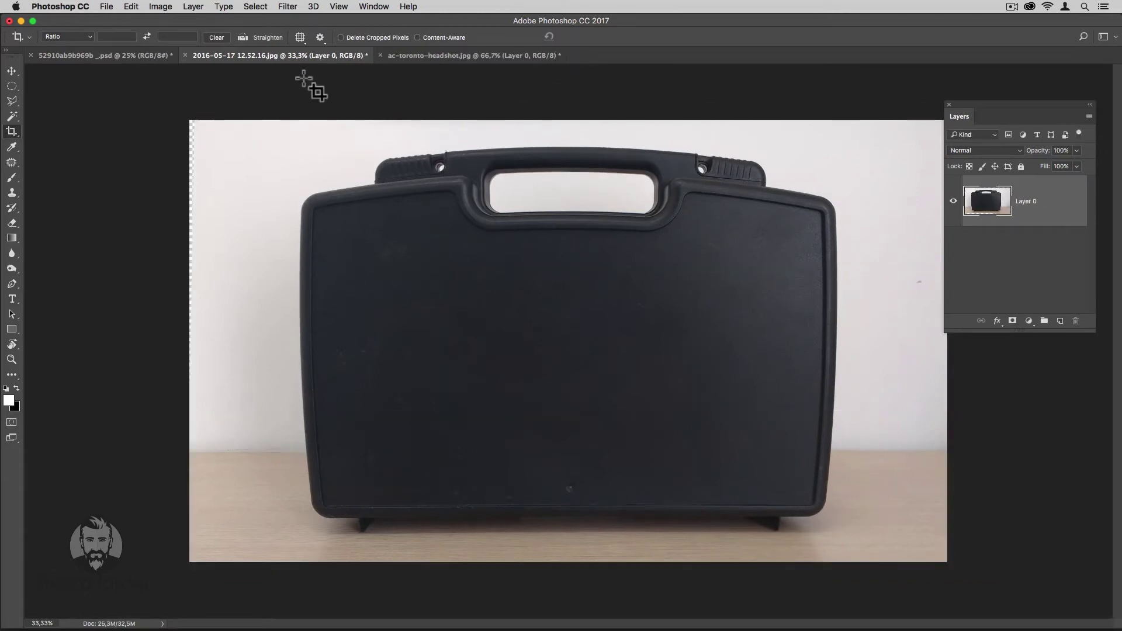
pyautogui.click(128, 58)
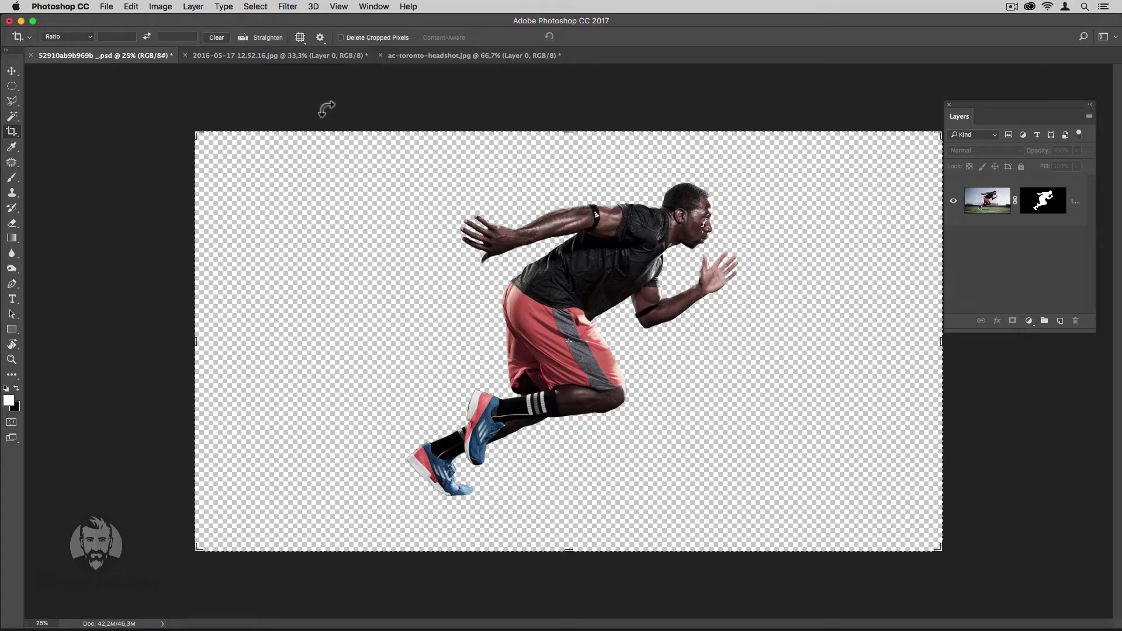
# Step: Start a crop on the sprinter image and preview the Grid and Diagonal overlays
pyautogui.click(326, 153)
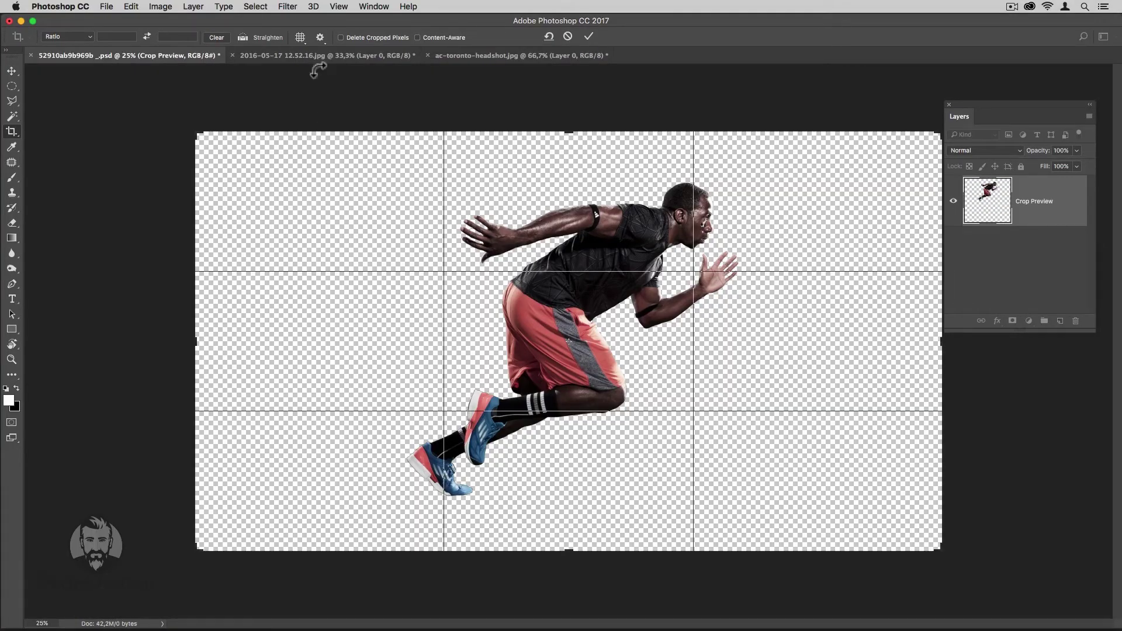
pyautogui.click(301, 36)
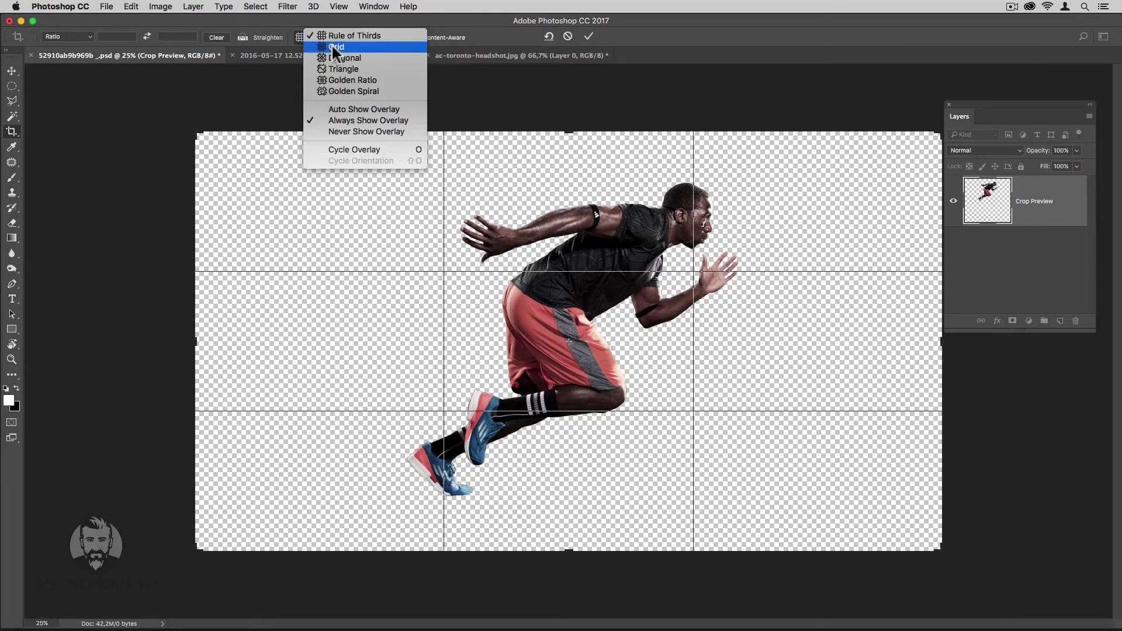
pyautogui.click(332, 47)
pyautogui.click(301, 37)
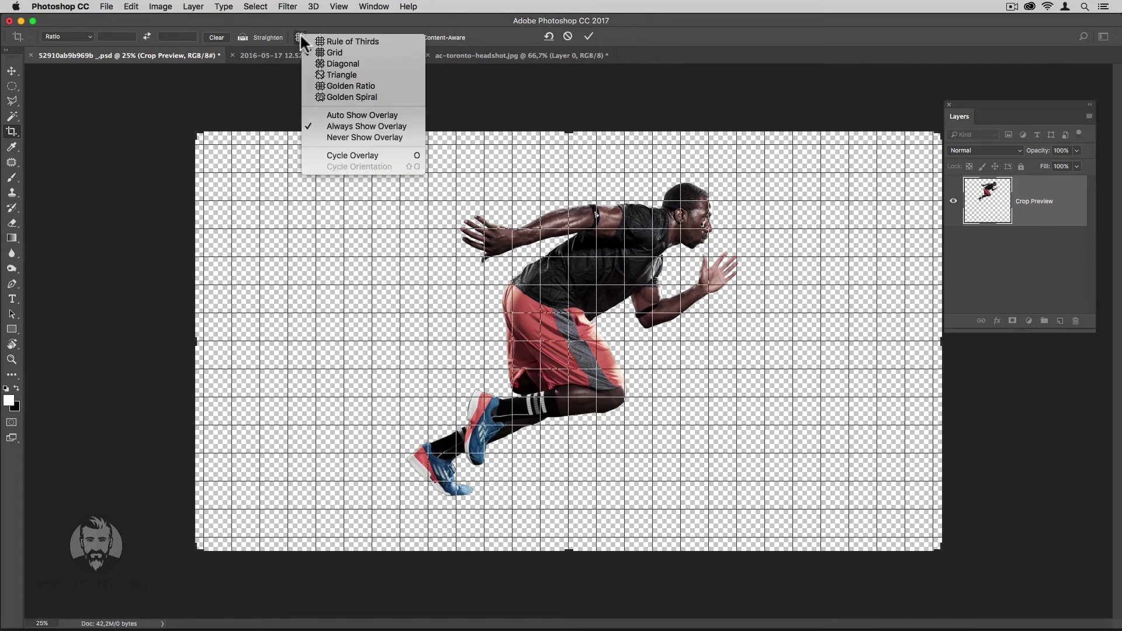
pyautogui.click(321, 66)
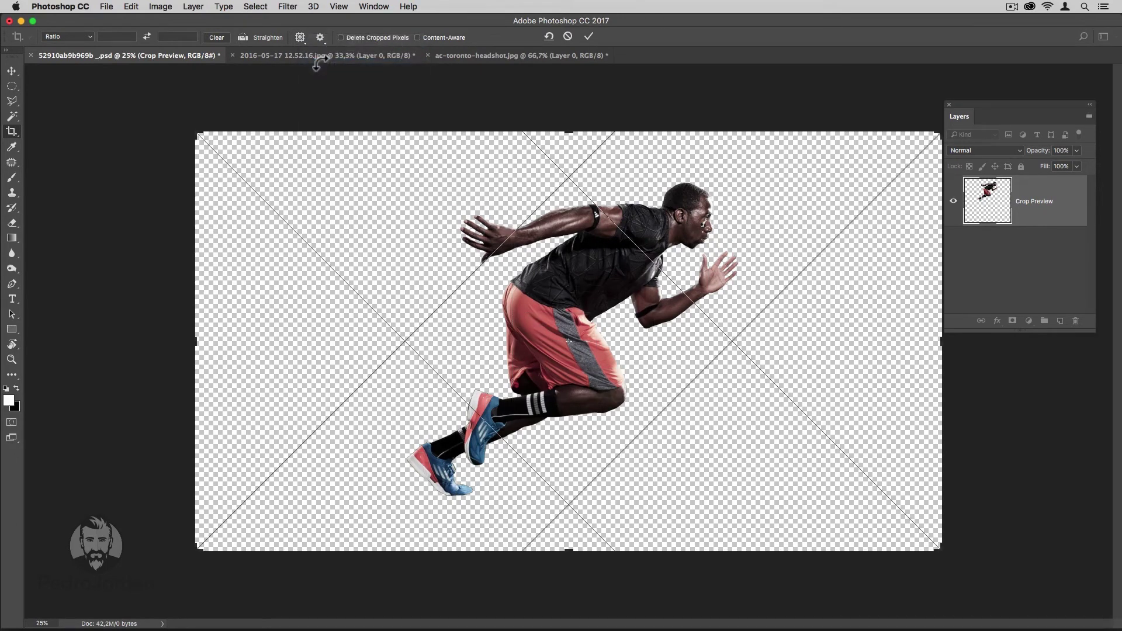
# Step: Trim the crop's left and bottom, preview Triangle then Golden Ratio overlays, and raise the top edge
pyautogui.moveTo(212, 331); pyautogui.dragTo(233, 338)
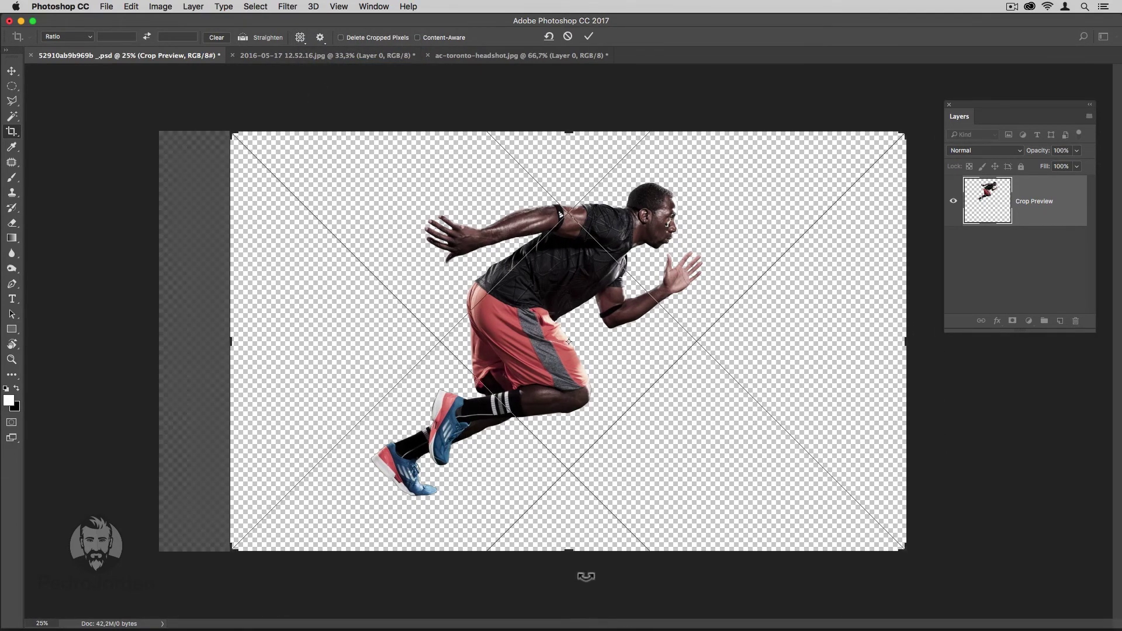
pyautogui.moveTo(569, 550); pyautogui.dragTo(569, 532)
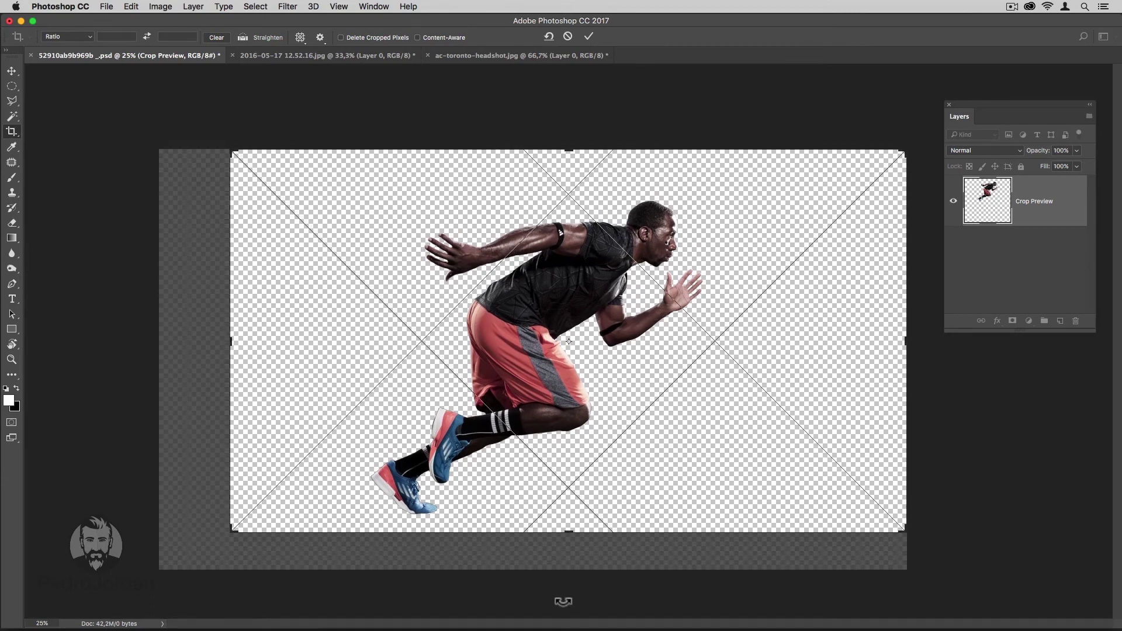
pyautogui.click(299, 37)
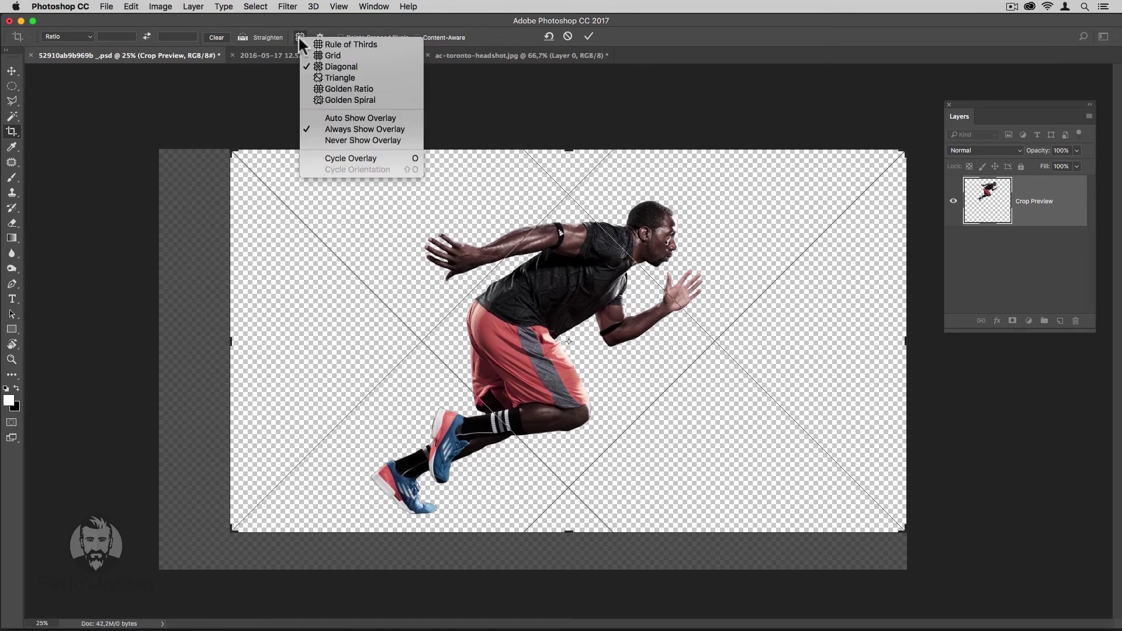
pyautogui.click(325, 77)
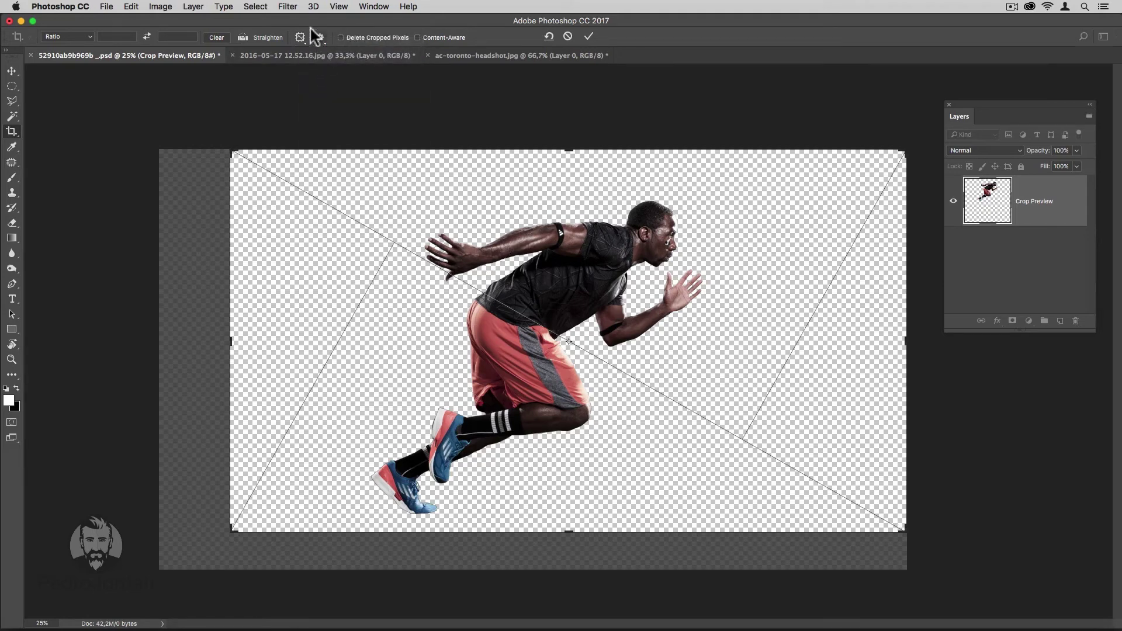
pyautogui.click(301, 36)
pyautogui.click(323, 83)
pyautogui.moveTo(569, 150); pyautogui.dragTo(570, 142)
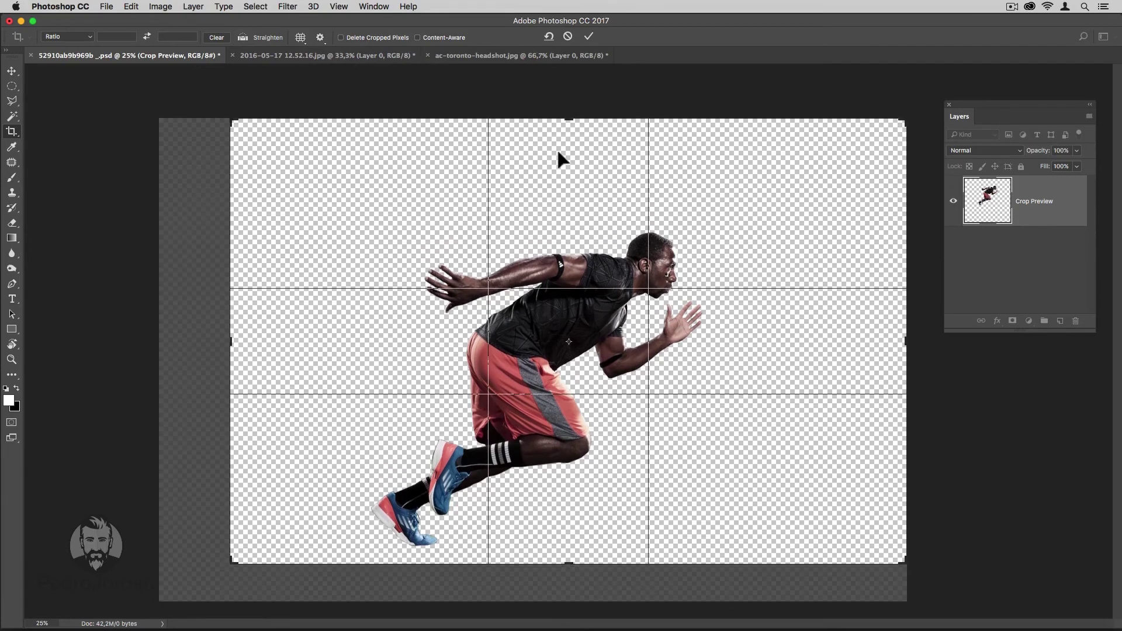
# Step: Use a twice-flipped Golden Spiral overlay, extend the crop left and below the image, and apply it
pyautogui.click(301, 36)
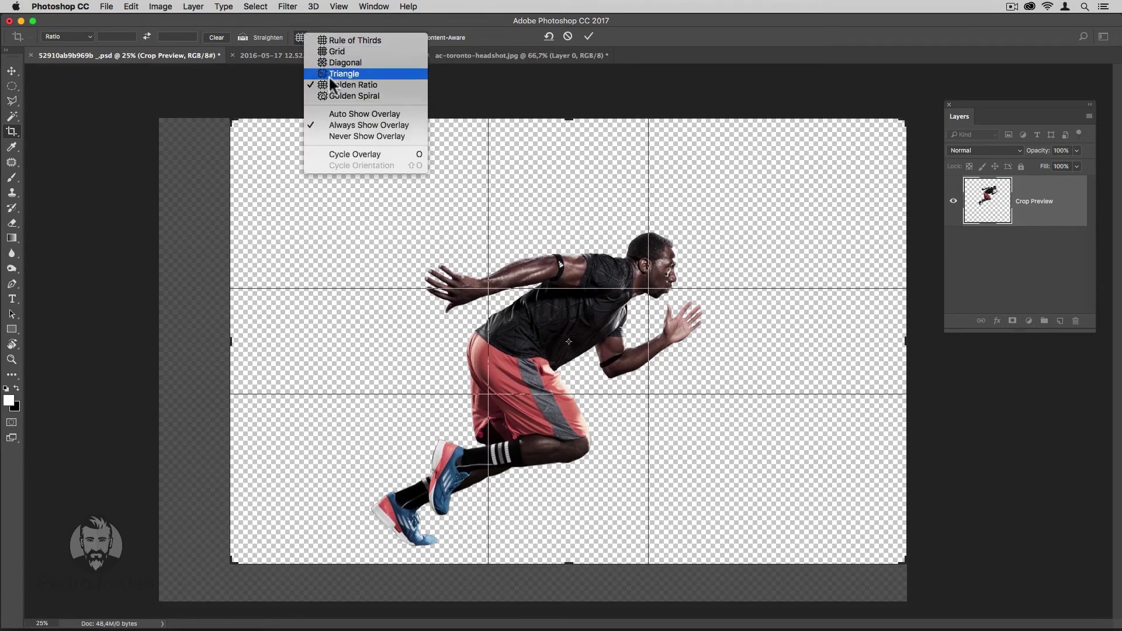
pyautogui.click(336, 96)
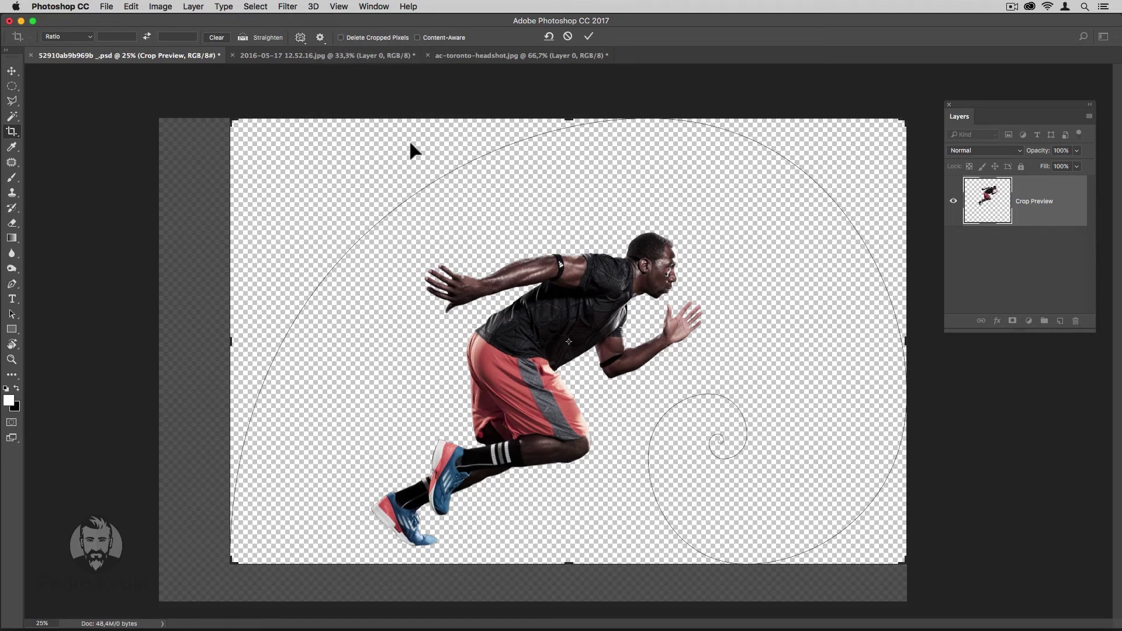
pyautogui.hotkey('shift', 'o')
pyautogui.hotkey('shift', 'o')
pyautogui.hotkey('shift', 'o')
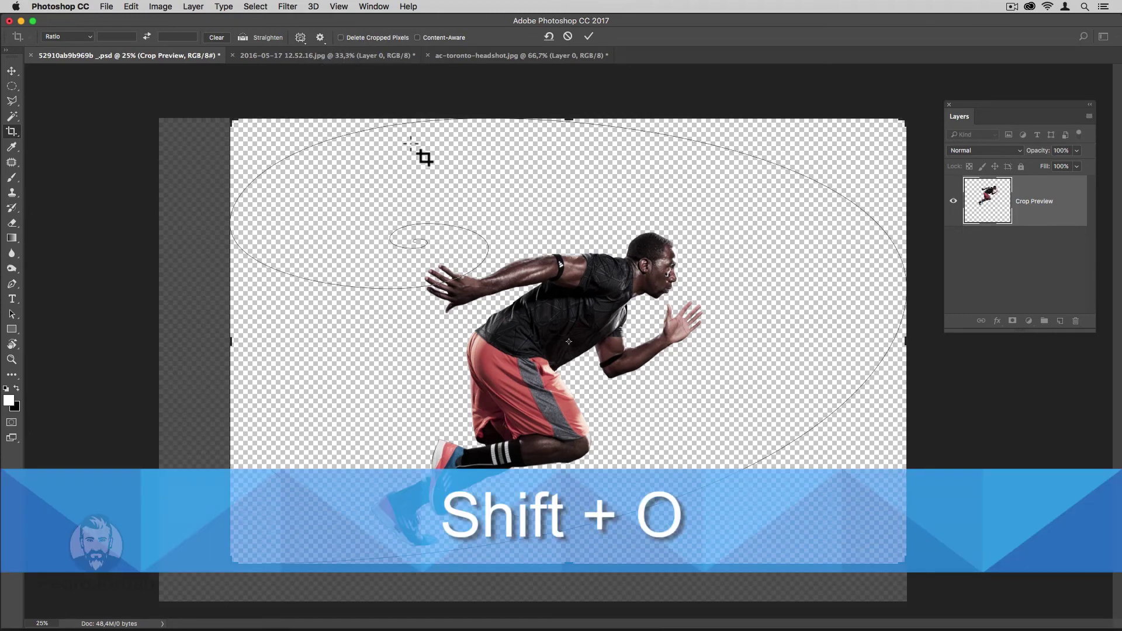
pyautogui.hotkey('shift', 'o')
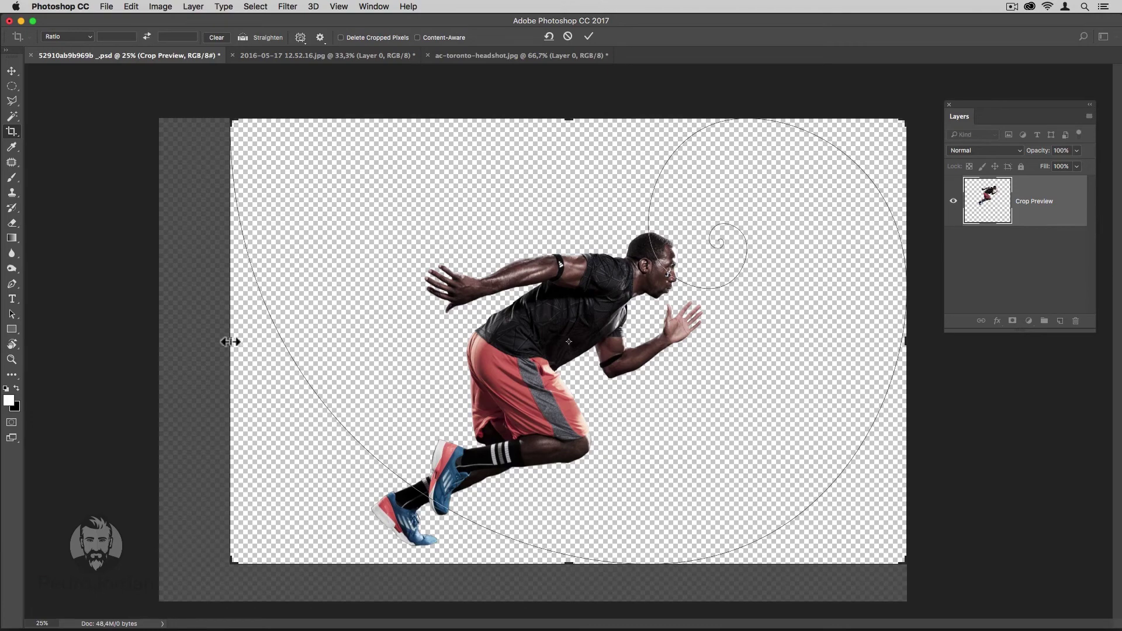
pyautogui.moveTo(230, 341); pyautogui.dragTo(159, 334)
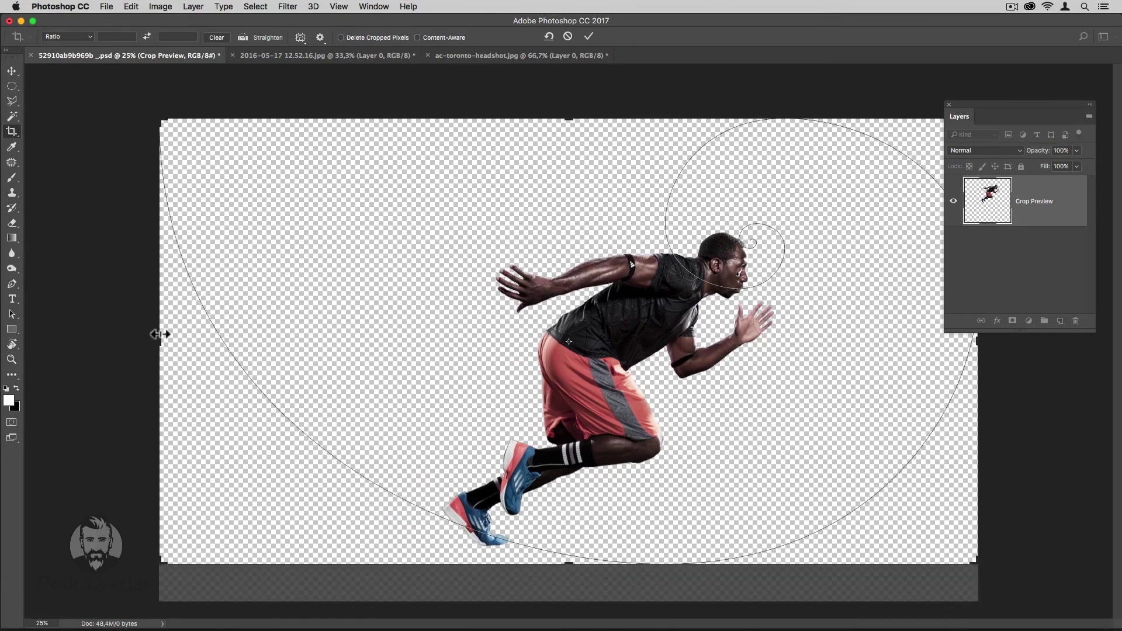
pyautogui.moveTo(568, 564); pyautogui.dragTo(570, 591)
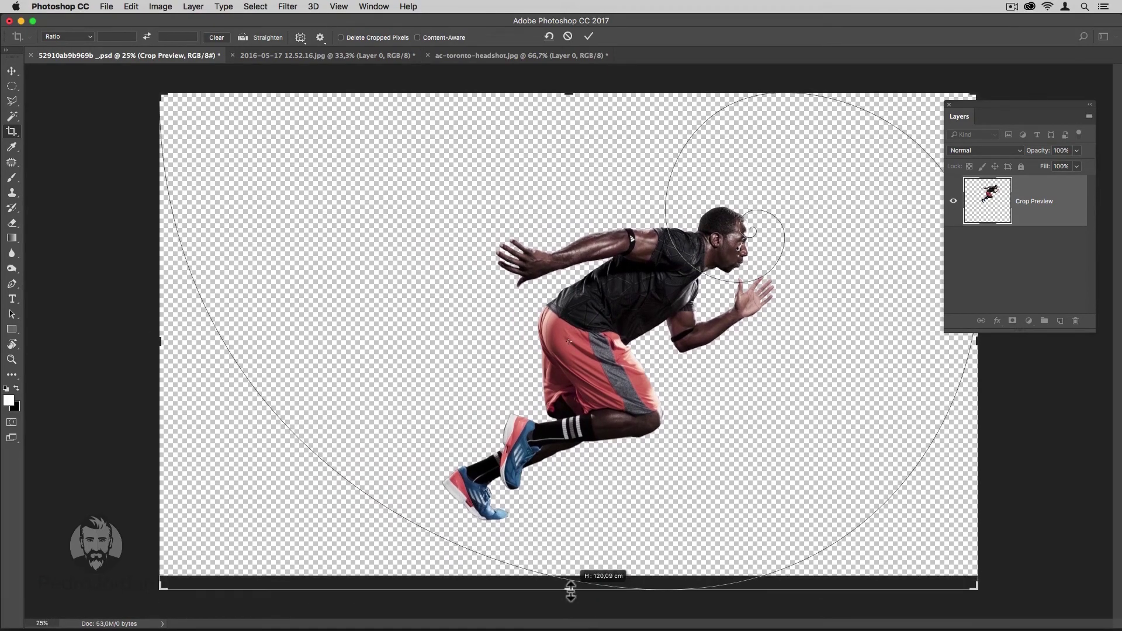
pyautogui.moveTo(160, 342); pyautogui.dragTo(128, 344)
pyautogui.press('Return')
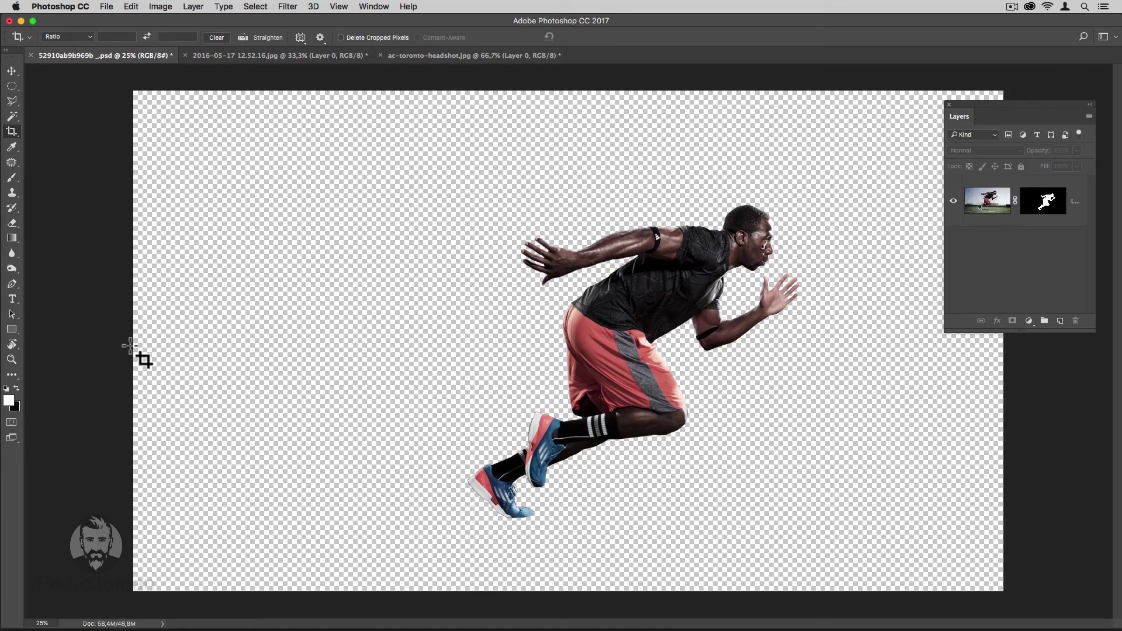
# Step: Hold Cmd/Ctrl to switch the crop into Straighten mode on the widened sprinter image
pyautogui.press('super')
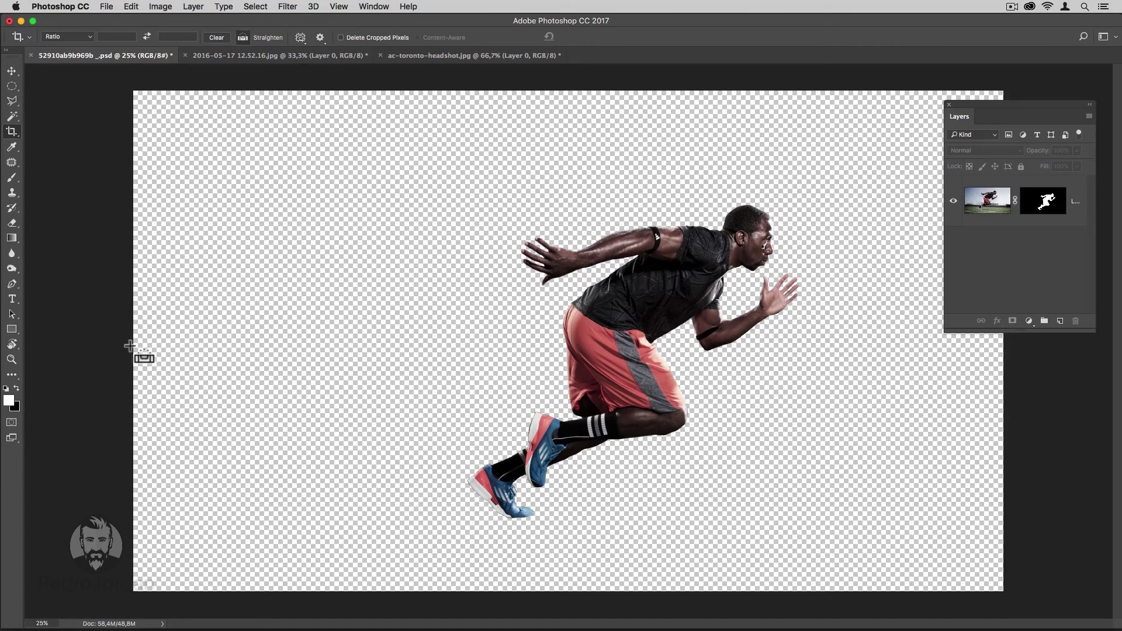